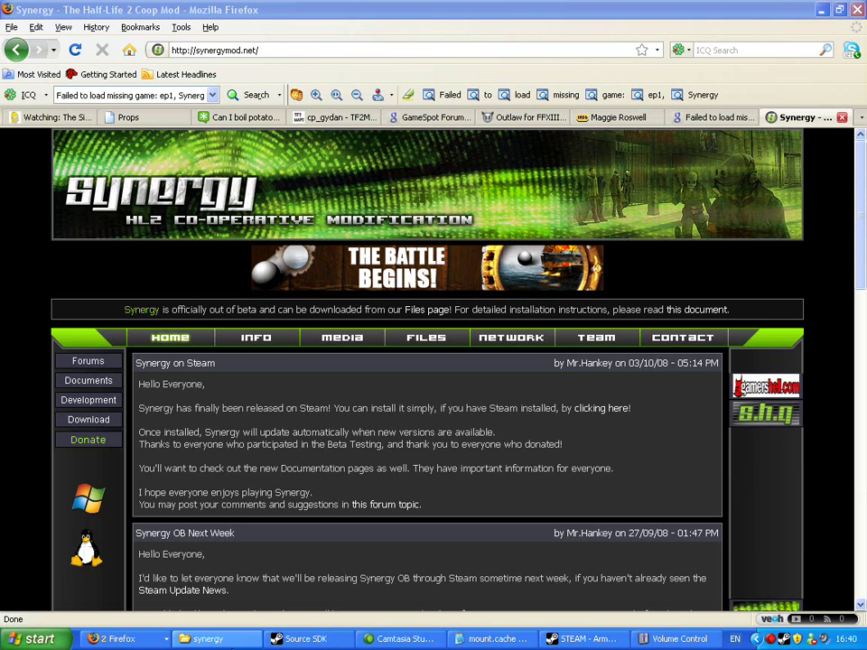
# Step: Switch to the file explorer and open the synergy folder inside the Steam "synergy dedicated server" folder
pyautogui.click(208, 639)
pyautogui.click(344, 464)
pyautogui.press('BackSpace')
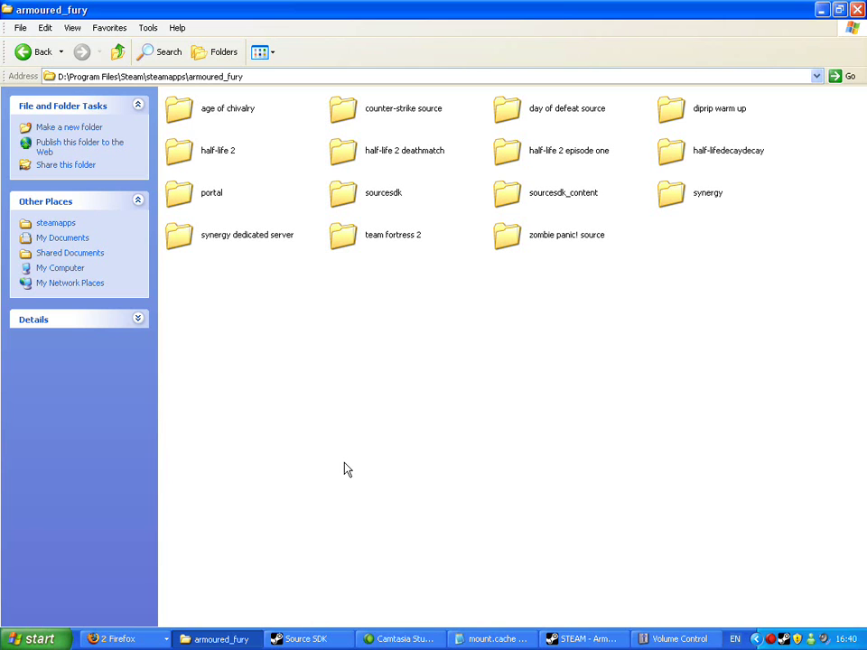
pyautogui.doubleClick(276, 232)
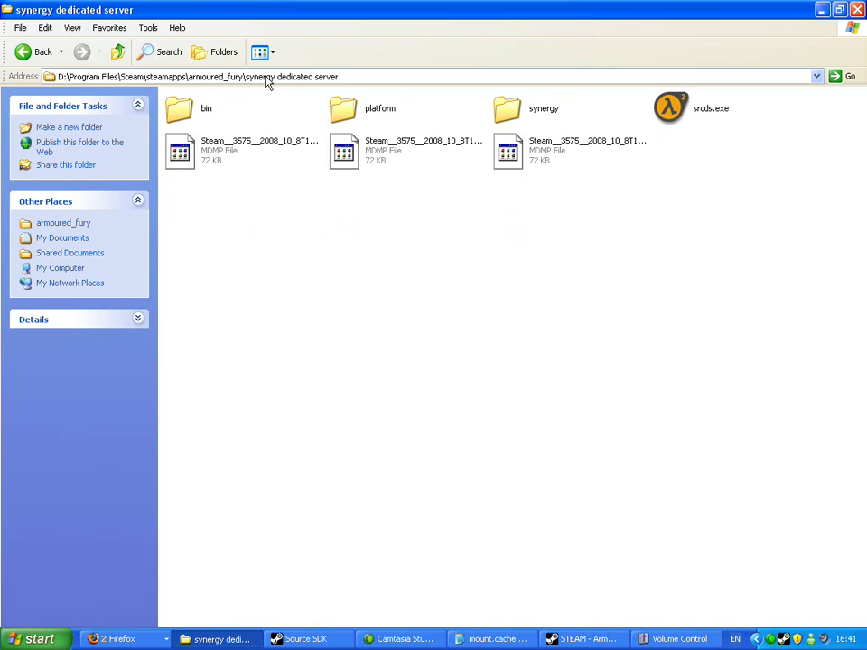
pyautogui.doubleClick(540, 115)
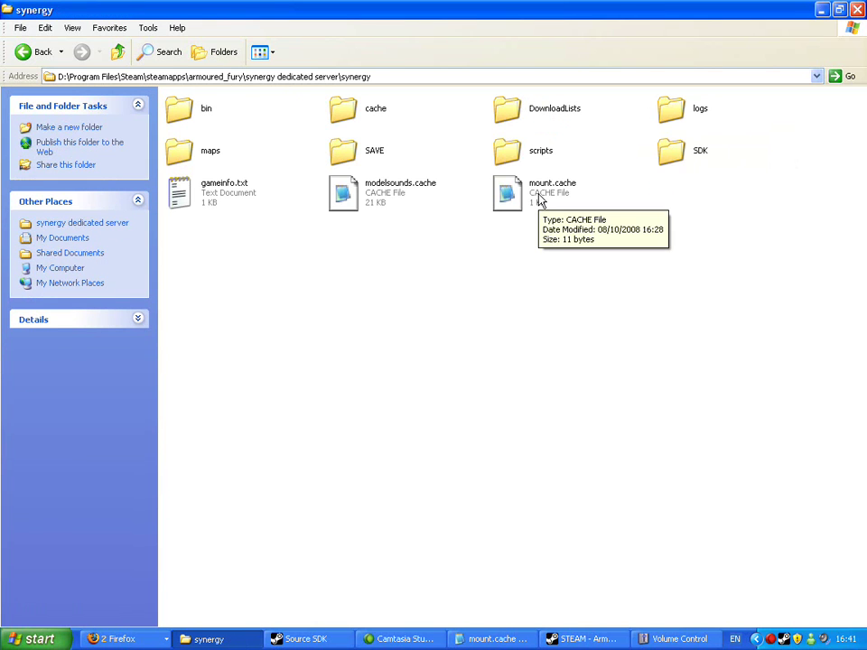
# Step: Open mount.cache with Notepad and make Notepad the default program for this kind of file
pyautogui.rightClick(539, 200)
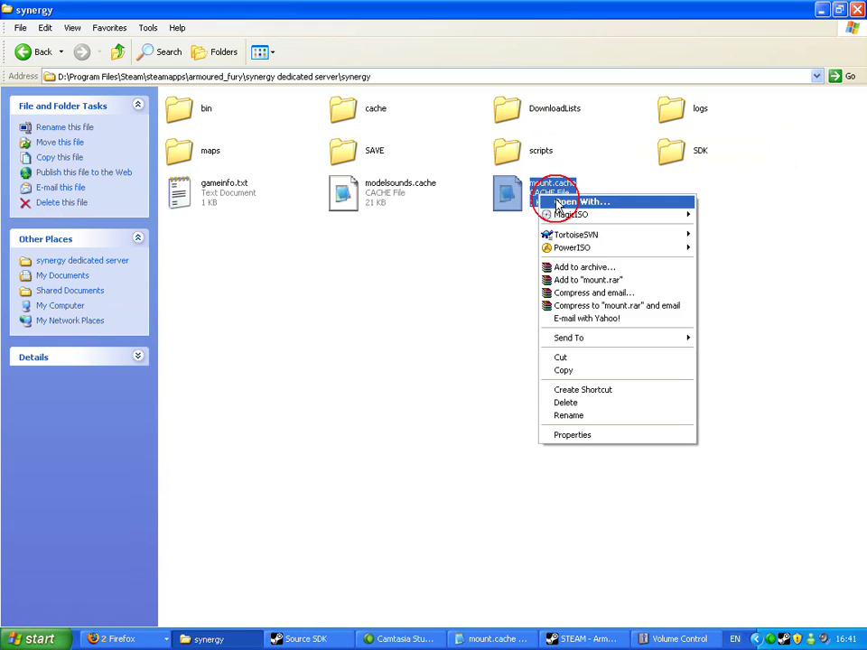
pyautogui.click(557, 203)
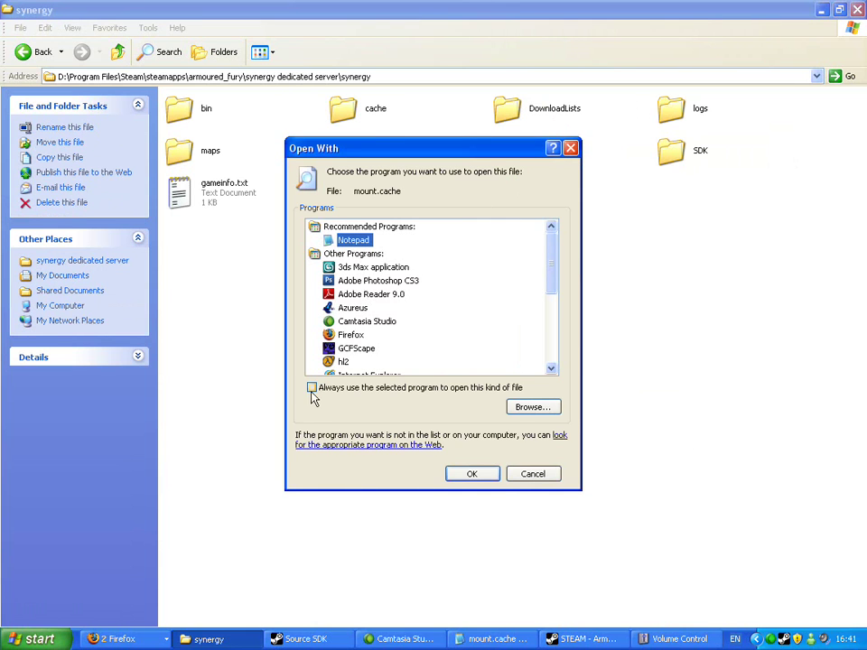
pyautogui.click(324, 390)
pyautogui.click(470, 475)
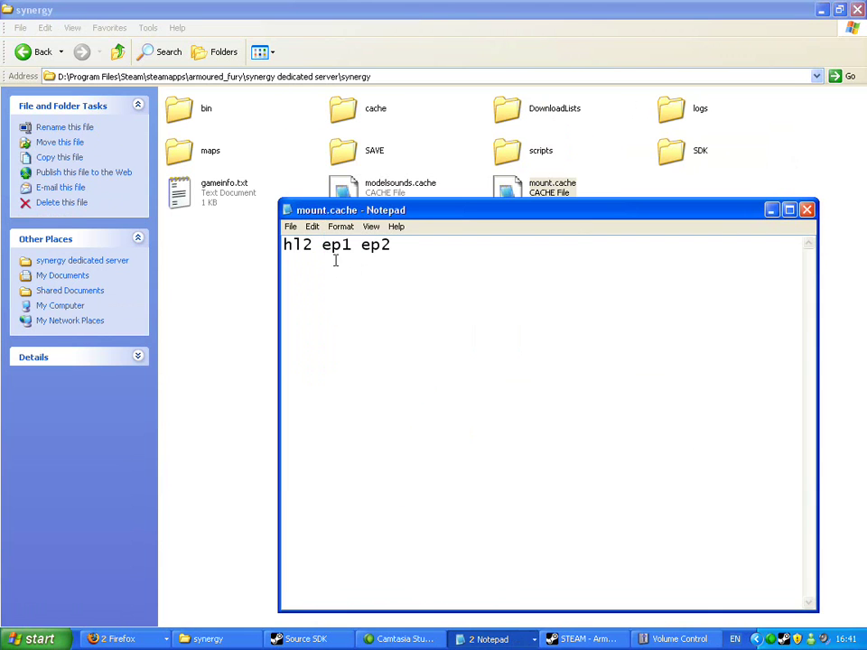
# Step: Re-enter the games after hl2 in the server's mount.cache so the line reads "hl2 ep1 ep2"
pyautogui.doubleClick(291, 240)
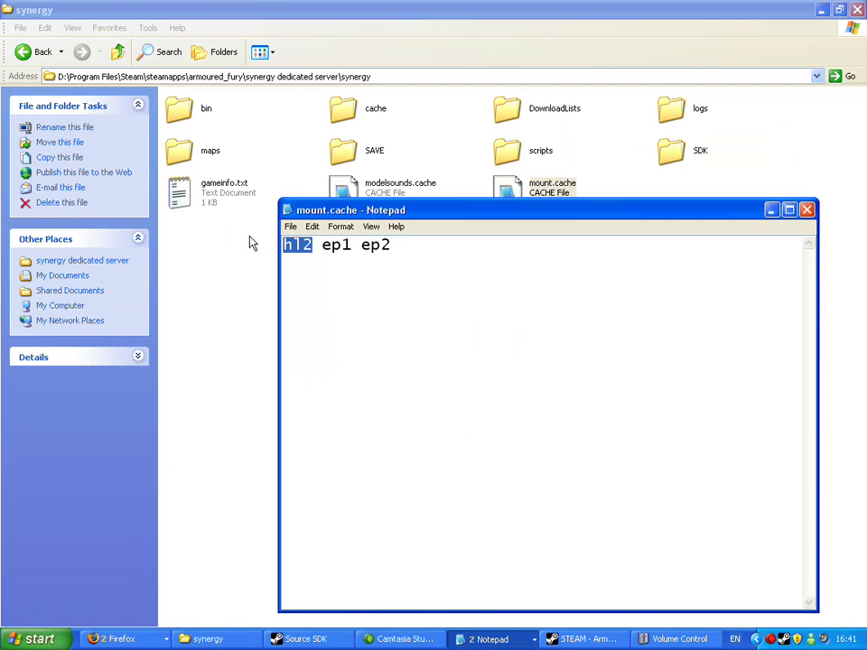
pyautogui.click(314, 245)
pyautogui.moveTo(428, 246); pyautogui.dragTo(321, 245)
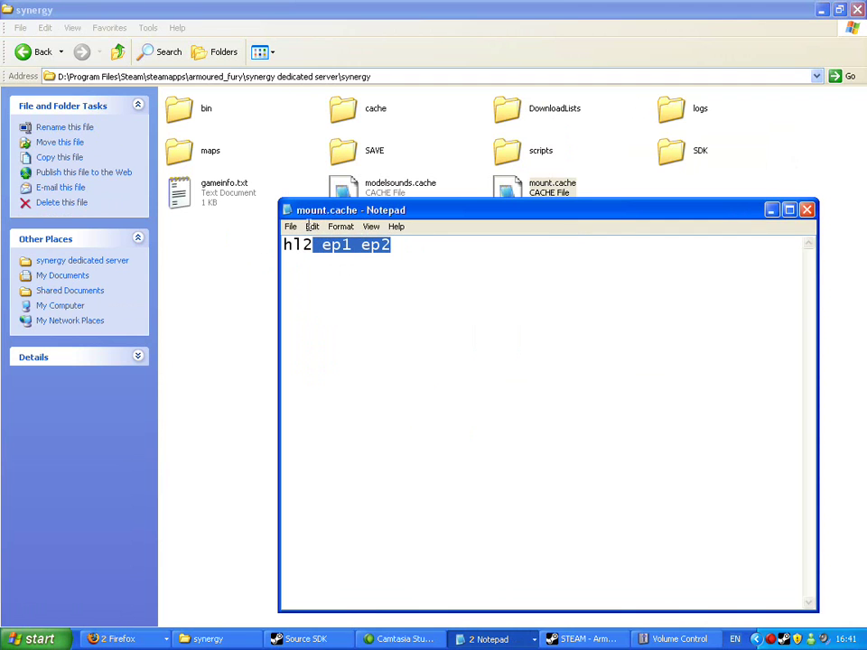
pyautogui.press('Delete')
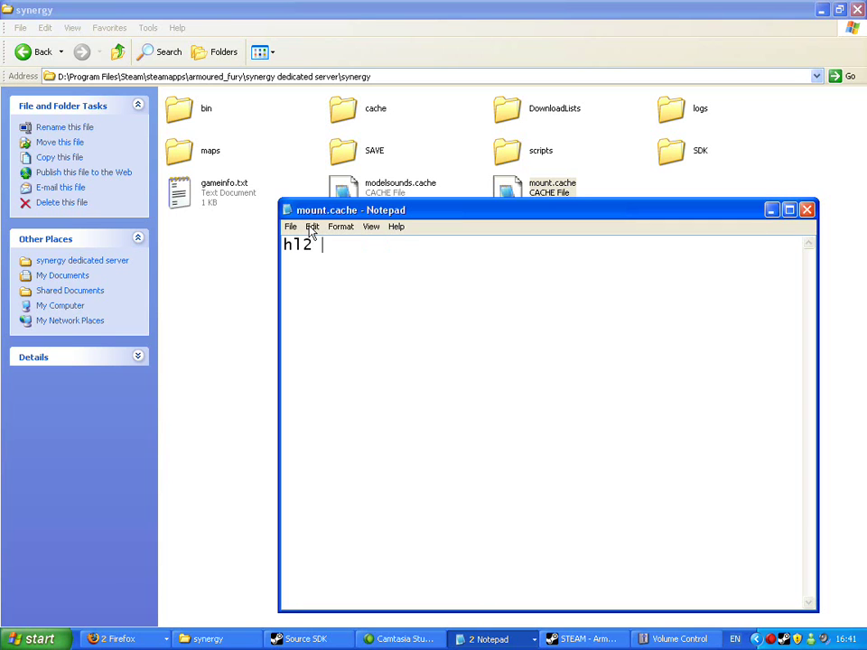
pyautogui.write('ep1 ep2')
# Step: Save the dedicated server's mount.cache and close it
pyautogui.moveTo(441, 250); pyautogui.dragTo(207, 227)
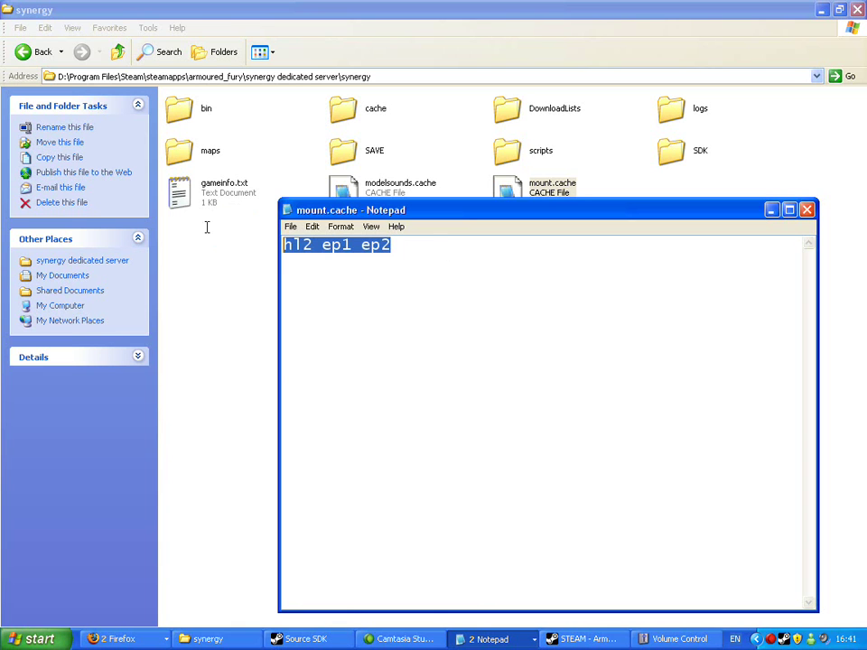
pyautogui.click(311, 227)
pyautogui.click(331, 211)
pyautogui.click(291, 227)
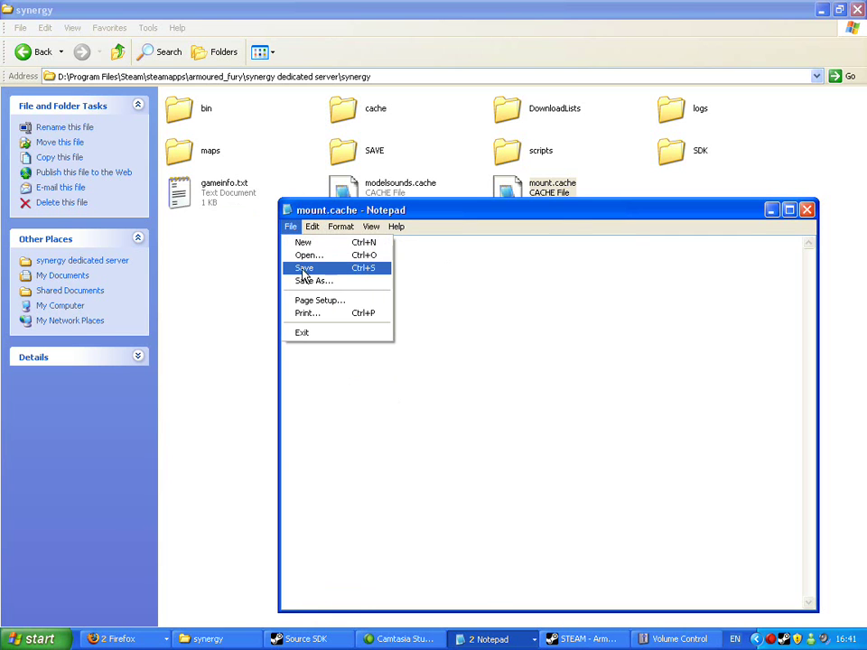
pyautogui.click(304, 269)
pyautogui.click(806, 211)
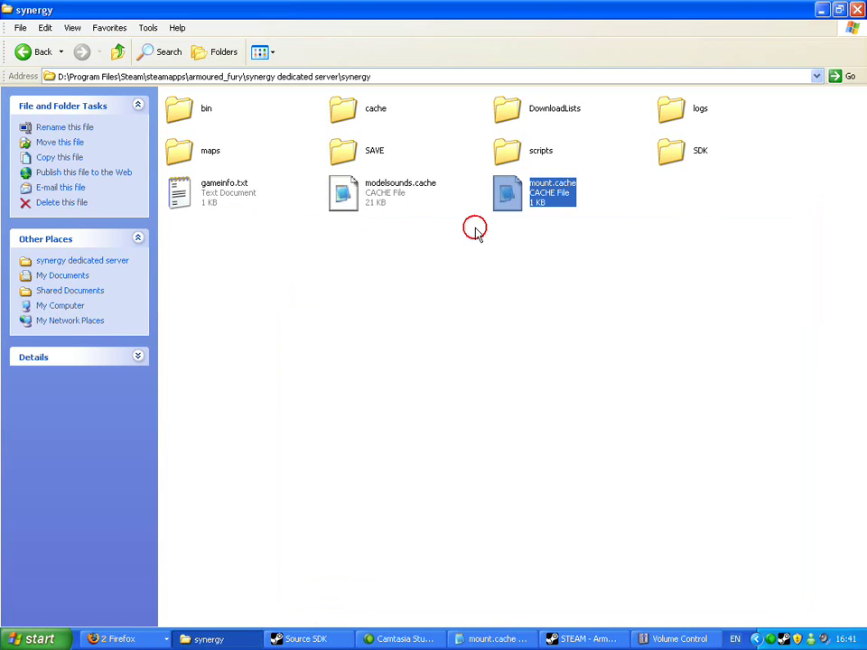
# Step: Go back to the account's Steam folder and open mount.cache from the game's own synergy\synergy folder
pyautogui.click(24, 51)
pyautogui.click(23, 52)
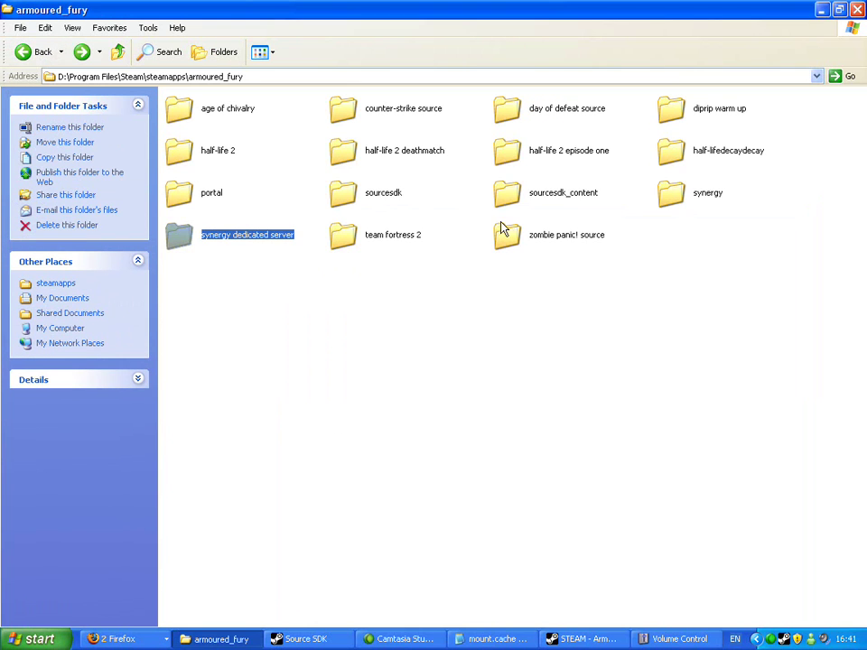
pyautogui.doubleClick(705, 204)
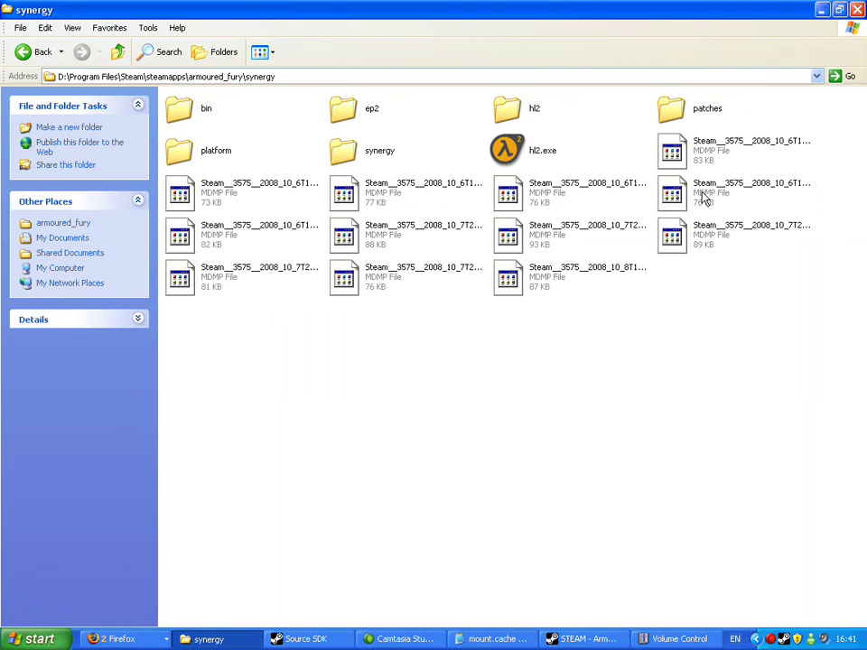
pyautogui.doubleClick(365, 153)
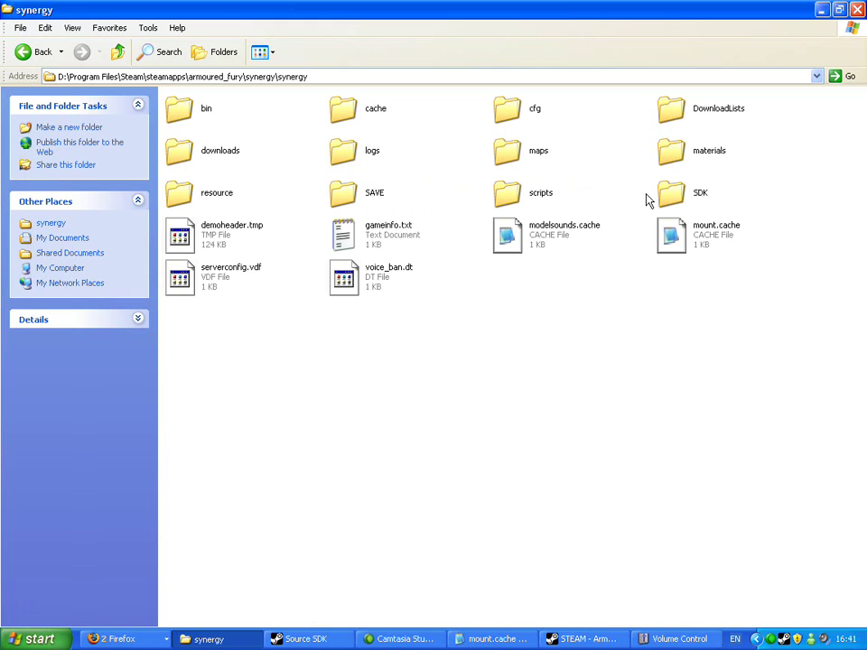
pyautogui.doubleClick(702, 244)
# Step: Check the "hl2 ep1 ep2" line in the game's mount.cache, save the file and close it
pyautogui.moveTo(431, 254); pyautogui.dragTo(14, 246)
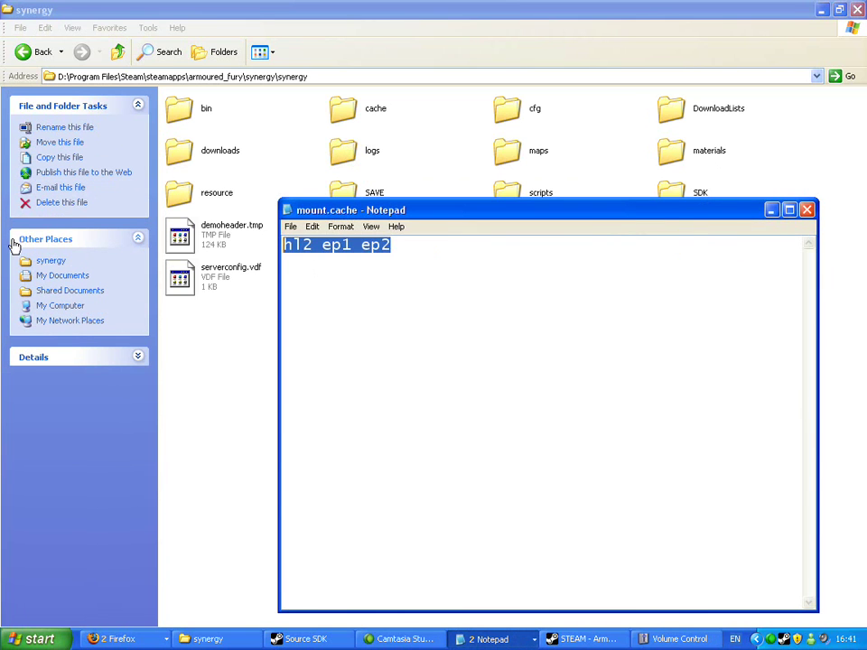
pyautogui.click(291, 226)
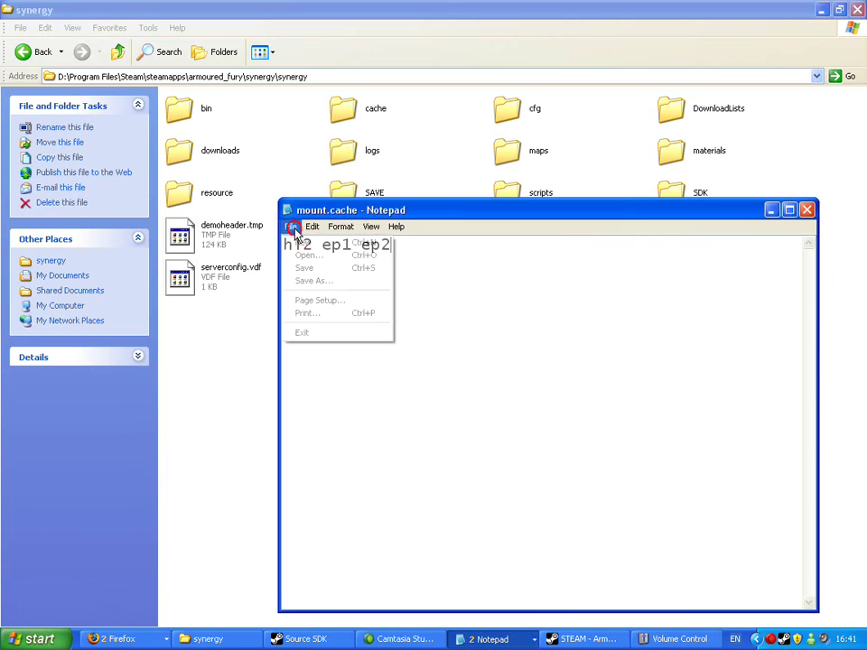
pyautogui.click(307, 268)
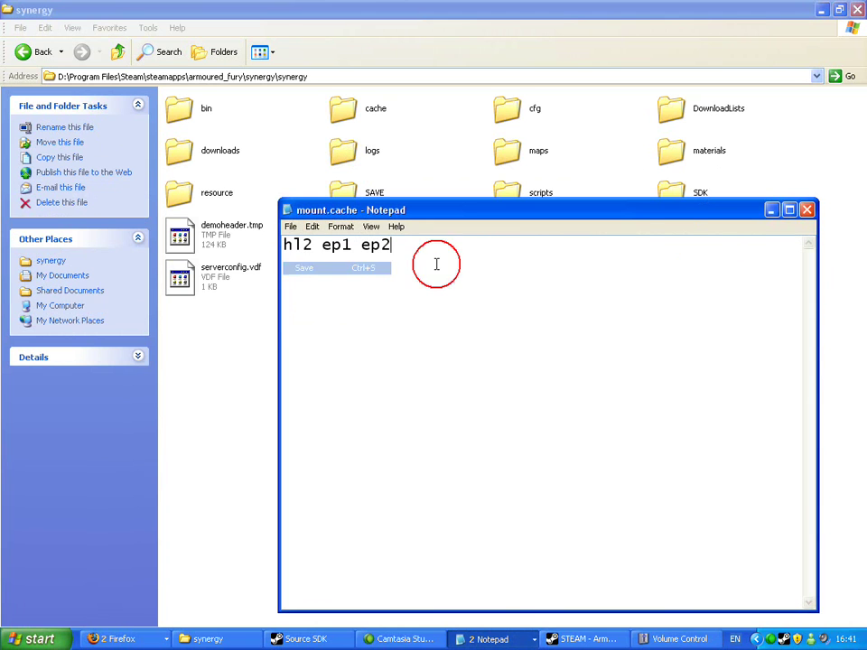
pyautogui.click(806, 209)
# Step: Switch to Steam and view the Synergy Dedicated Server's start settings, closing them without starting the server
pyautogui.click(582, 639)
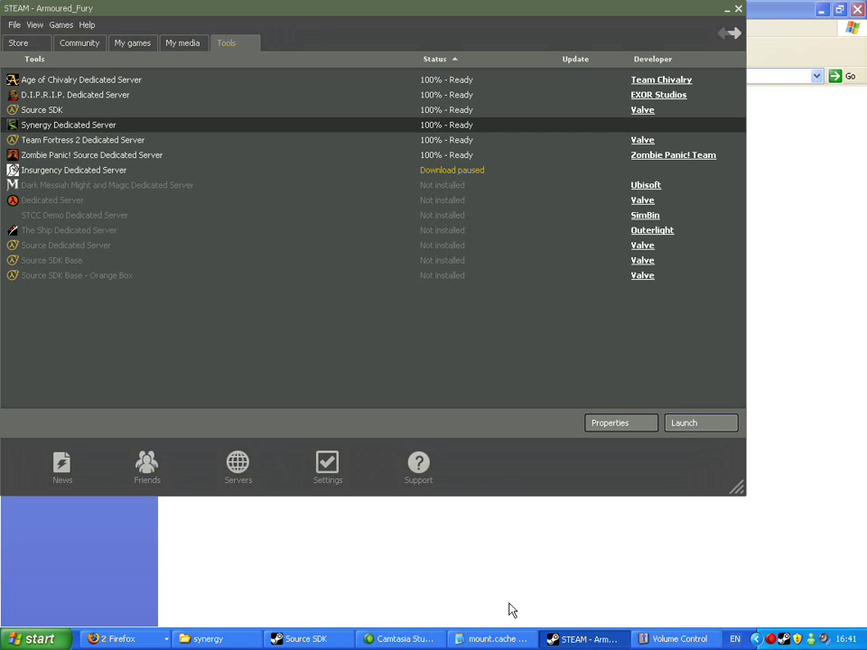
pyautogui.doubleClick(49, 130)
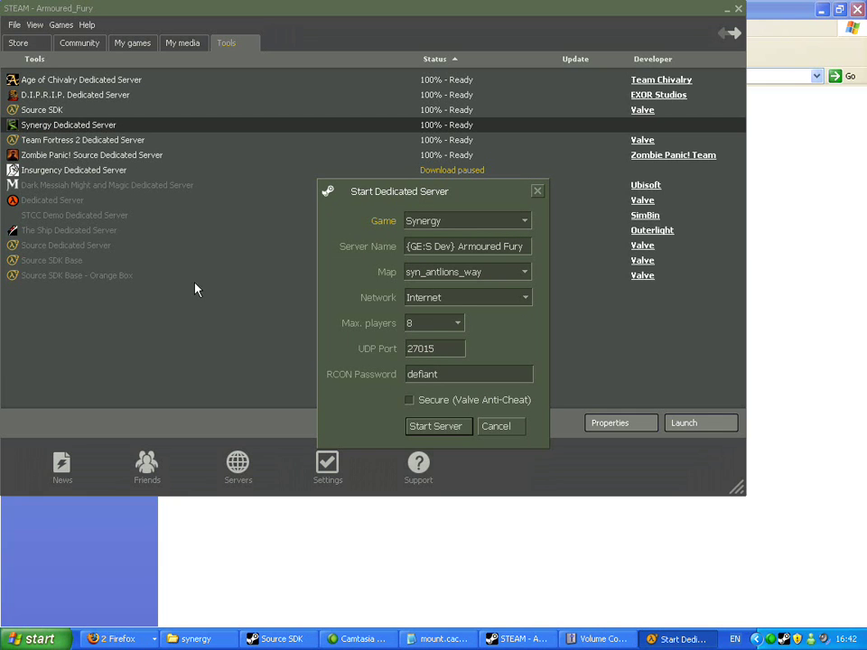
pyautogui.click(498, 427)
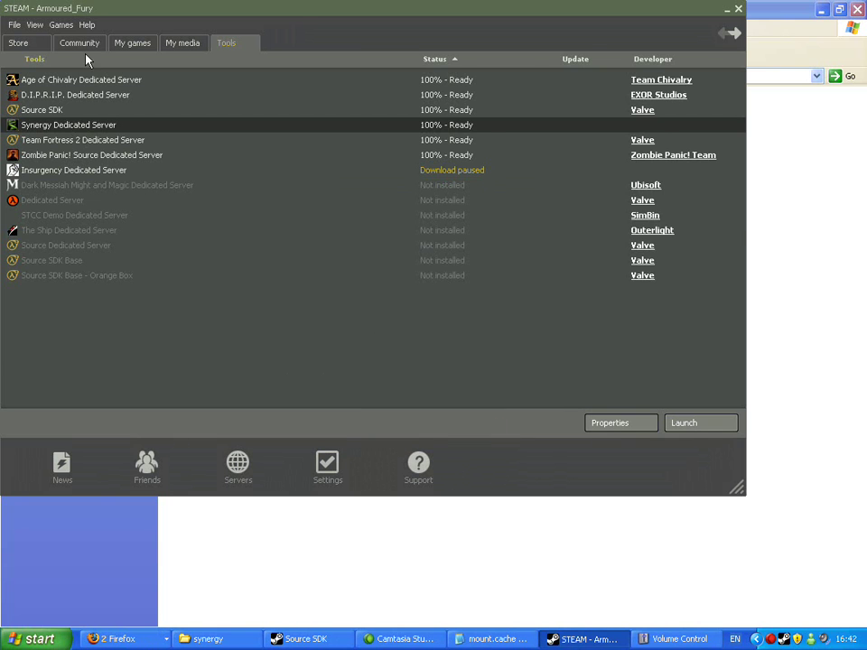
# Step: Launch Synergy from the installed Steam games and open its list of mountable games
pyautogui.click(126, 43)
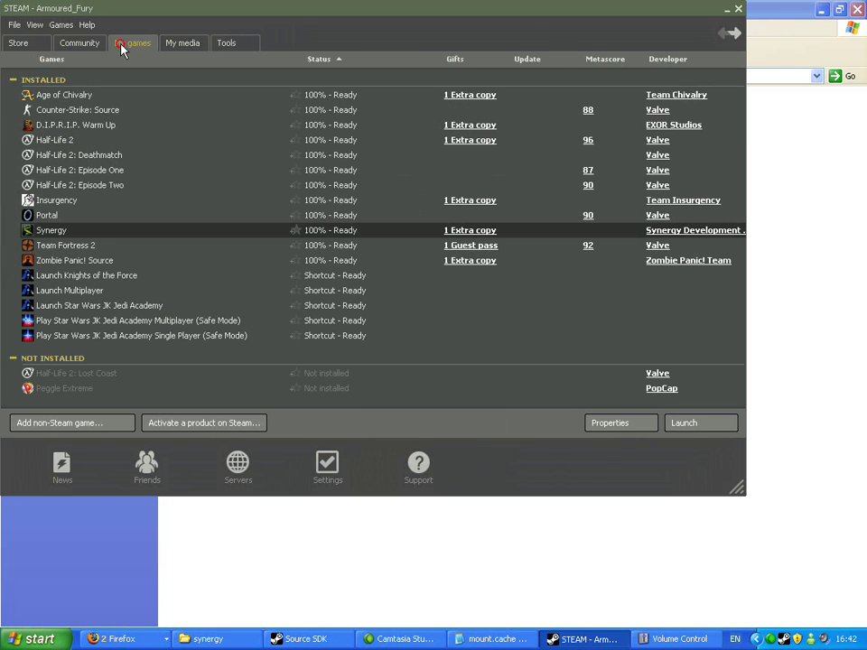
pyautogui.doubleClick(65, 235)
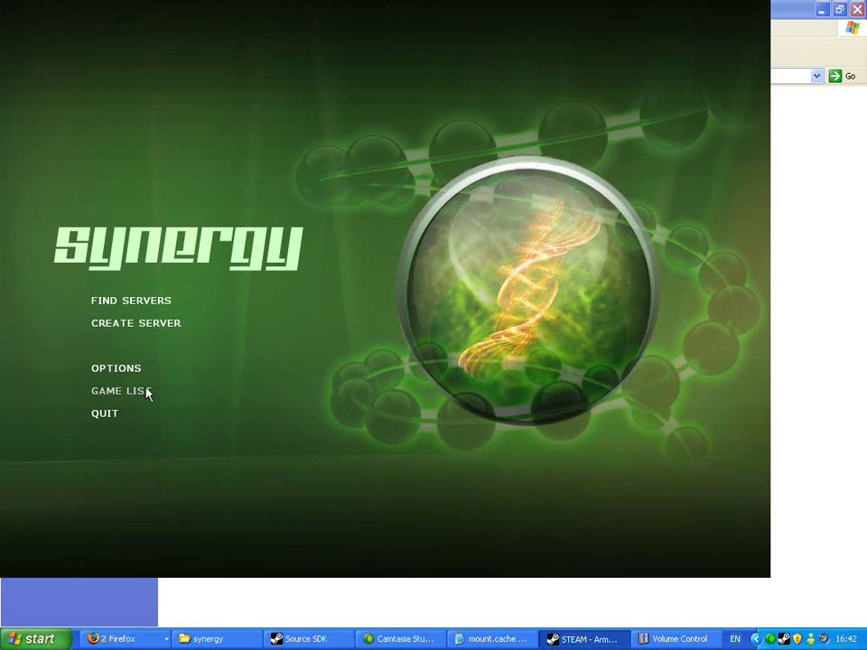
pyautogui.click(122, 391)
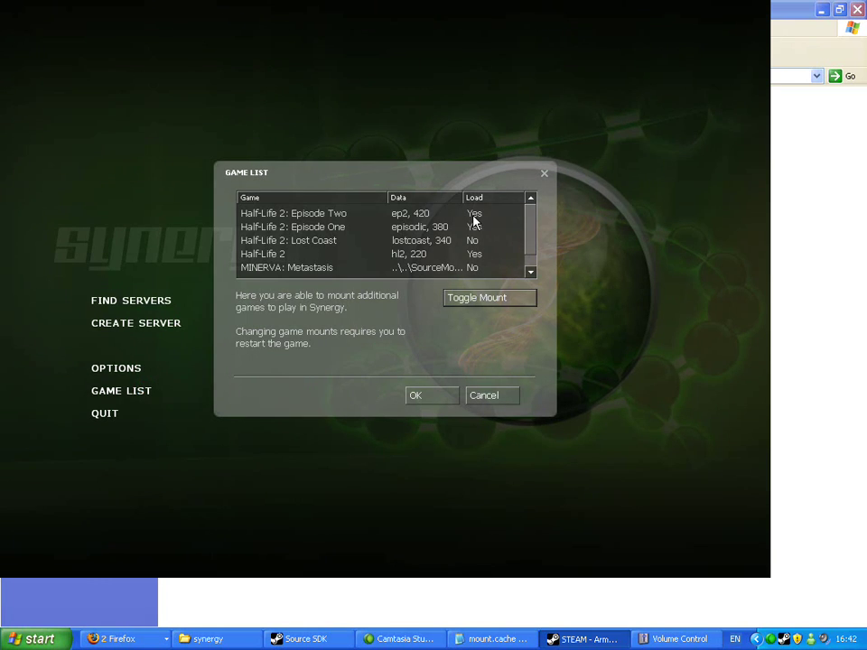
# Step: Toggle the mounts of Half-Life 2: Episode Two and Episode One off and back on, select Half-Life 2, and confirm the game list
pyautogui.click(472, 215)
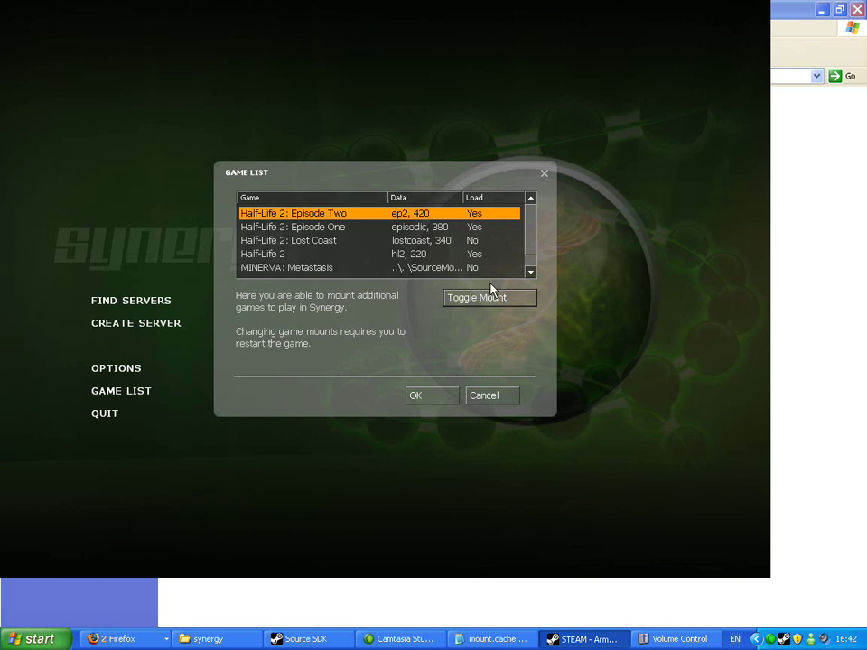
pyautogui.click(487, 297)
pyautogui.click(488, 298)
pyautogui.click(491, 300)
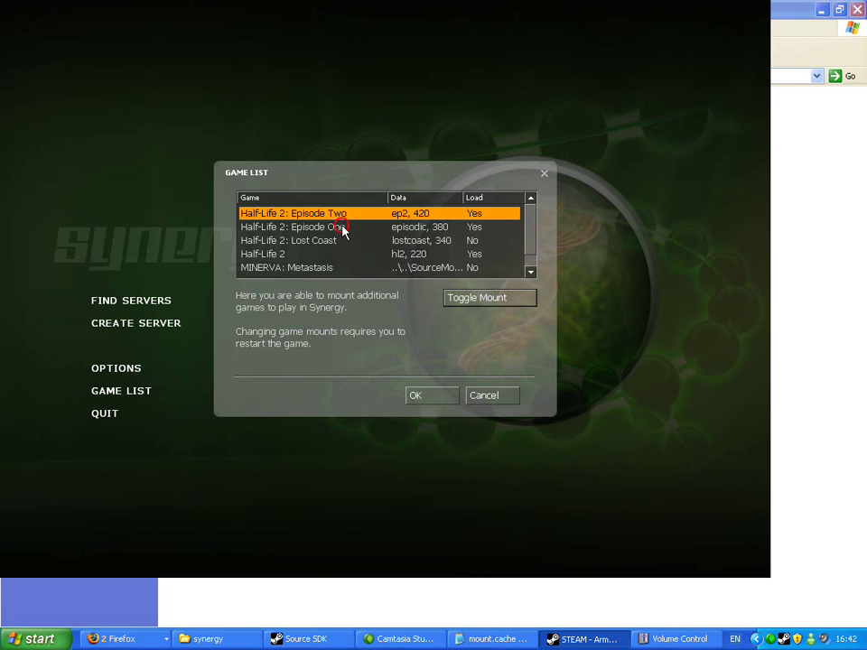
pyautogui.click(343, 228)
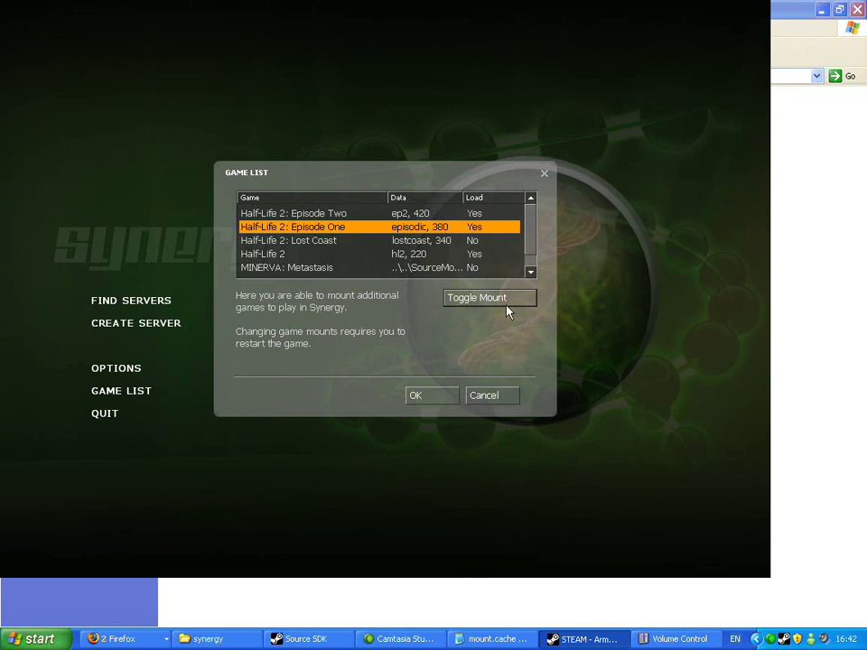
pyautogui.click(495, 296)
pyautogui.click(495, 297)
pyautogui.click(461, 253)
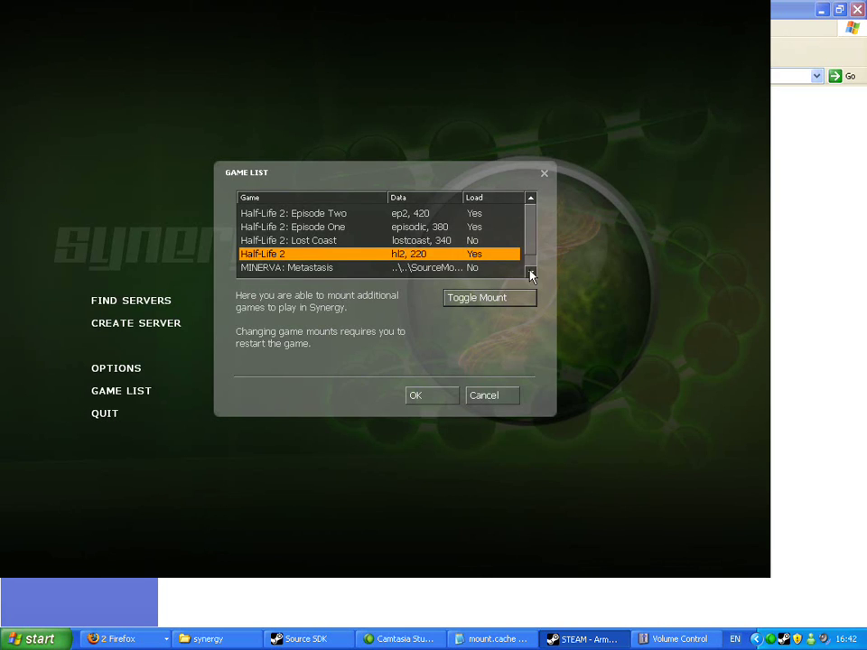
pyautogui.click(454, 399)
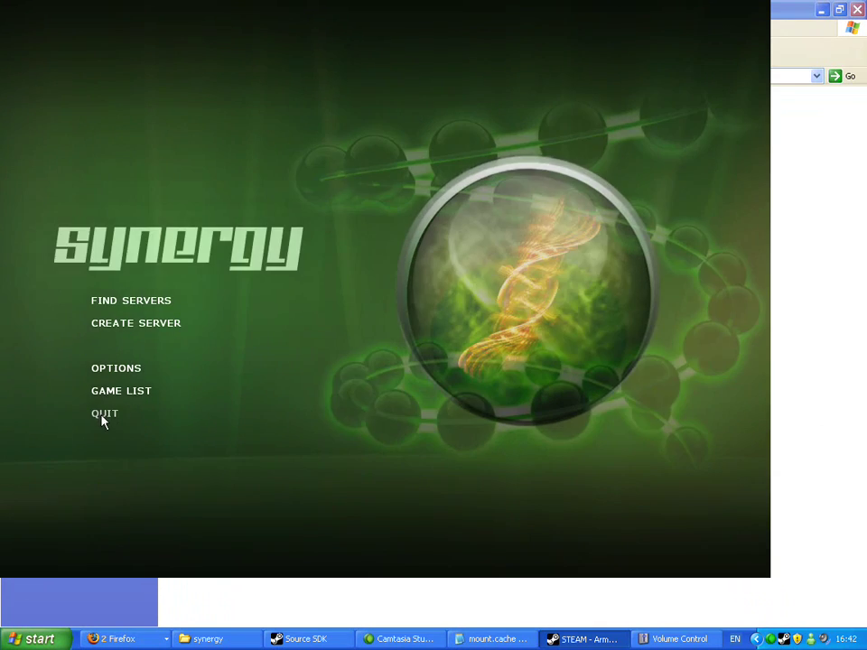
# Step: Quit Synergy and minimize Steam to return to the game's synergy folder
pyautogui.click(101, 414)
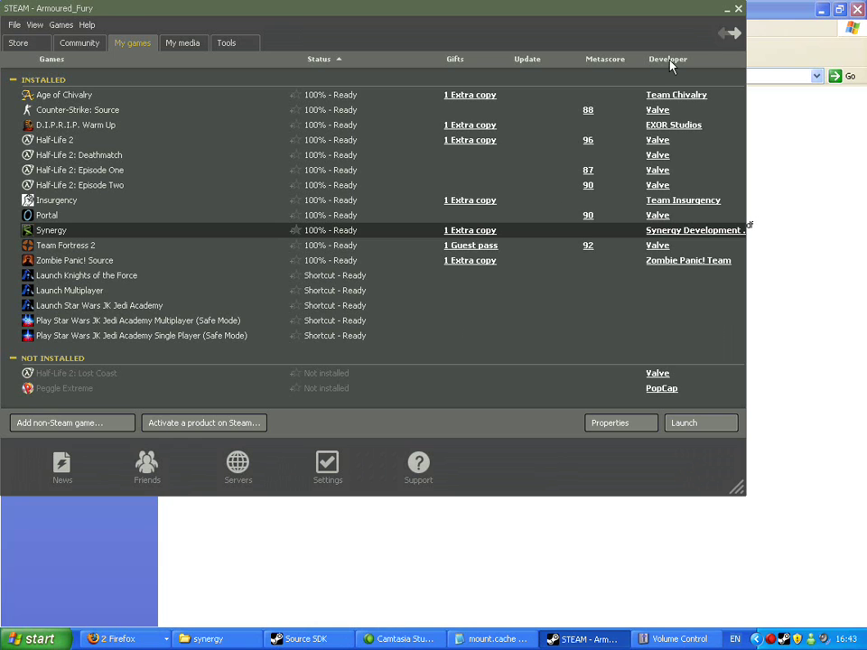
pyautogui.click(726, 9)
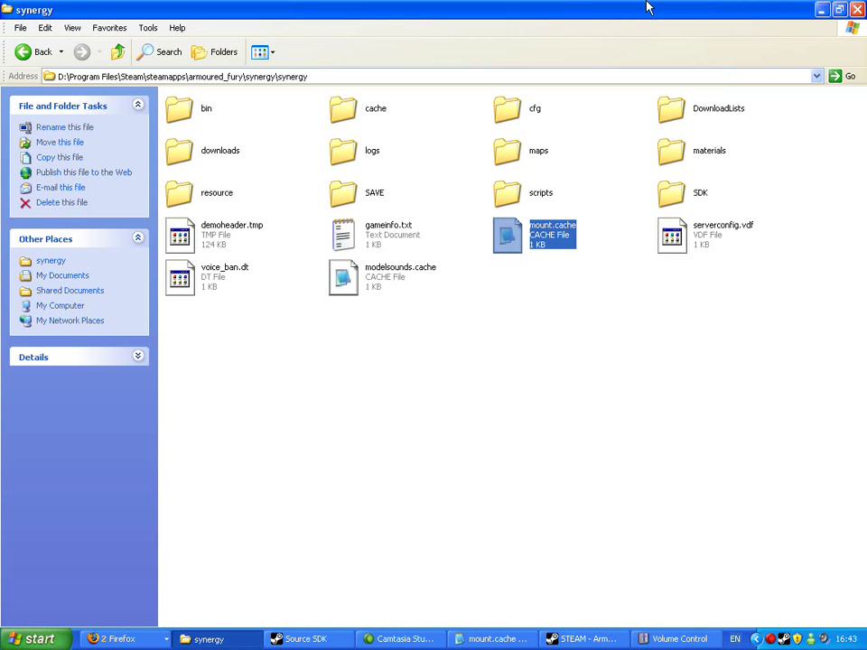